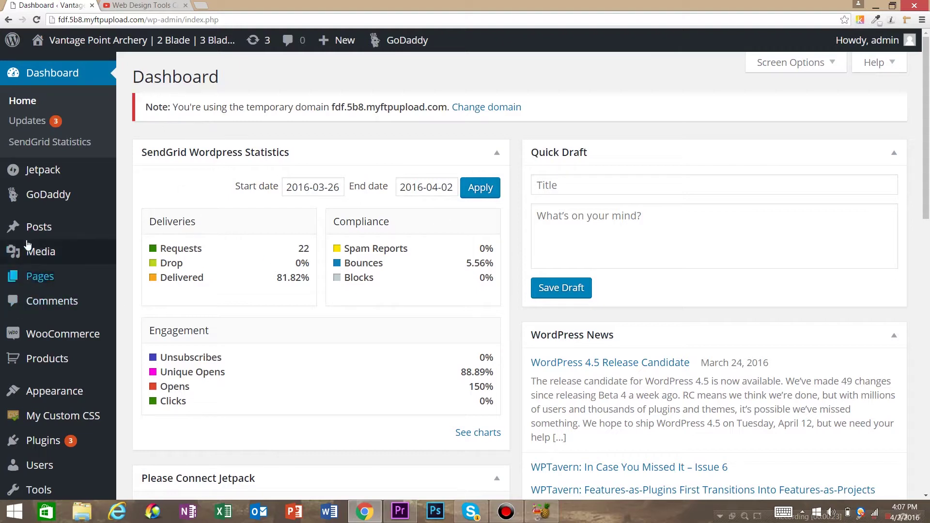
Step: Create a new post titled 'This is a post with an embedded Youtube Video', correcting 'embeded' to 'embedded'
mouse_move(38, 234)
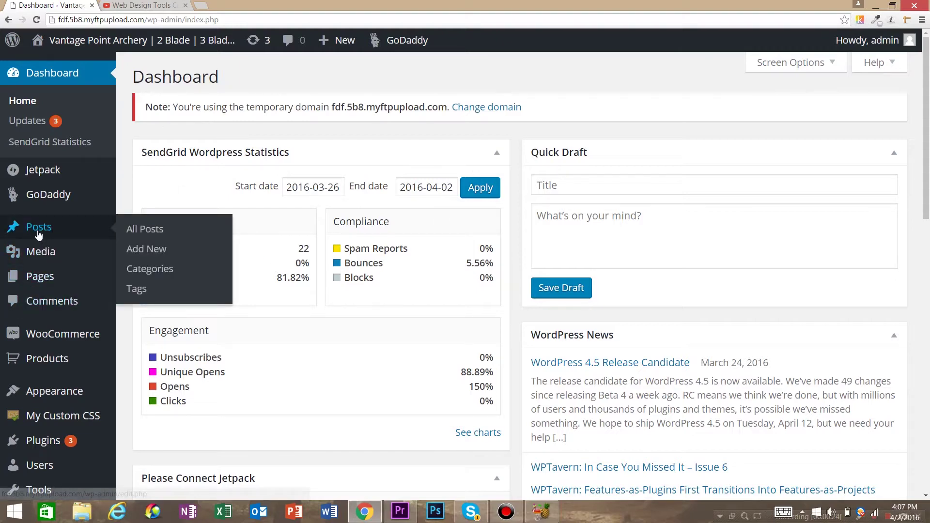
left_click(38, 228)
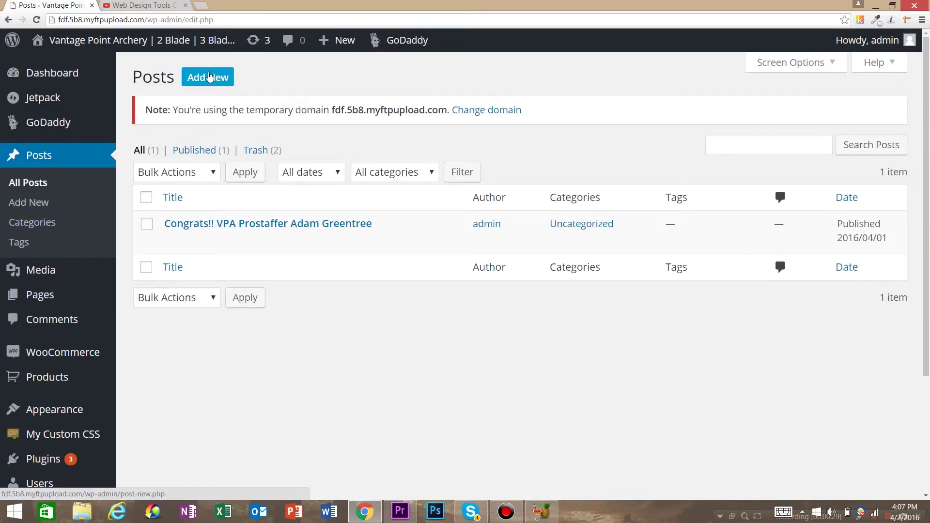
left_click(208, 77)
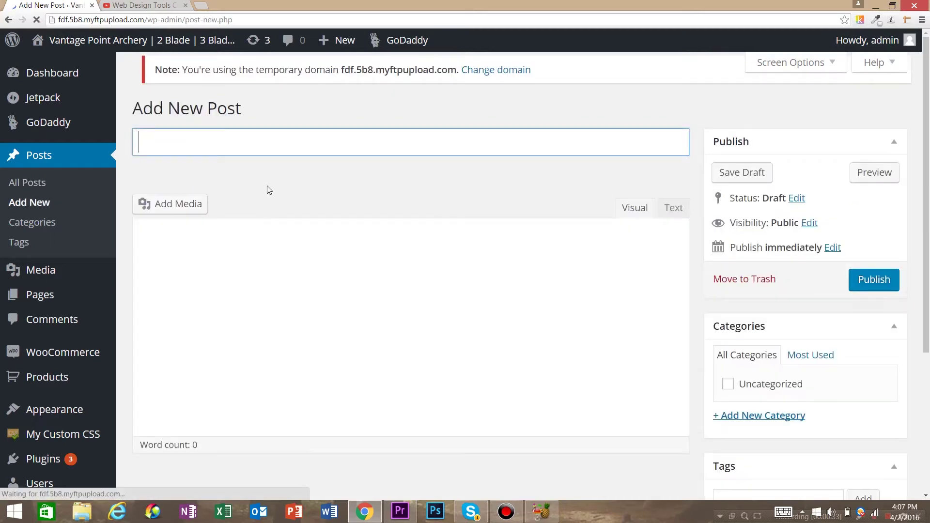
type("This is")
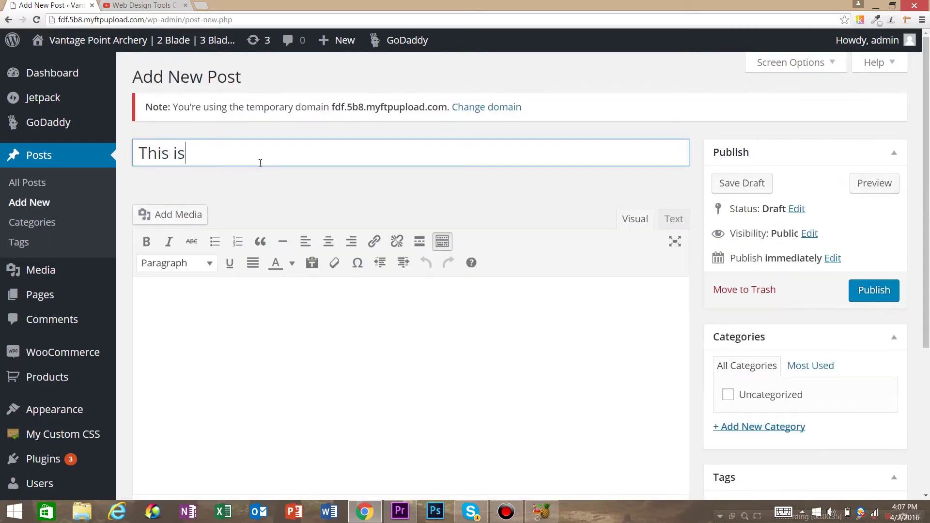
type(" a post with an")
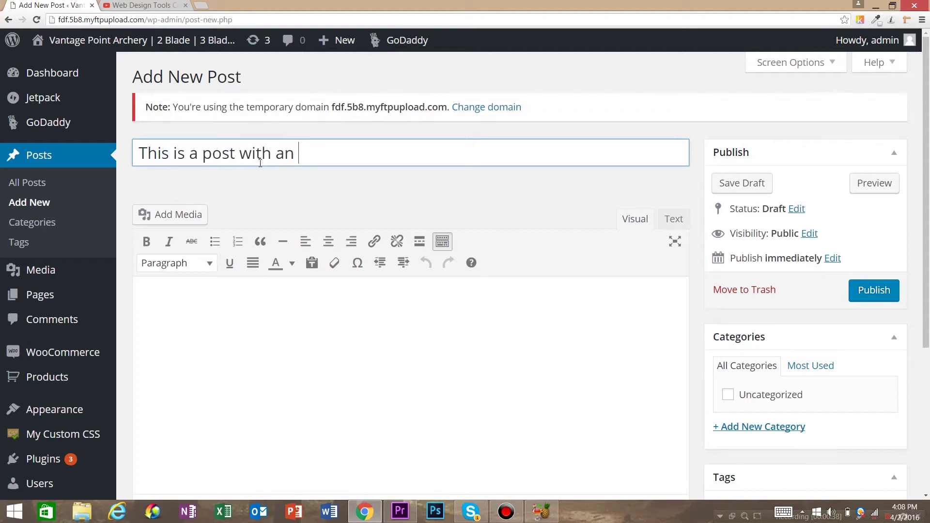
type(" embeded")
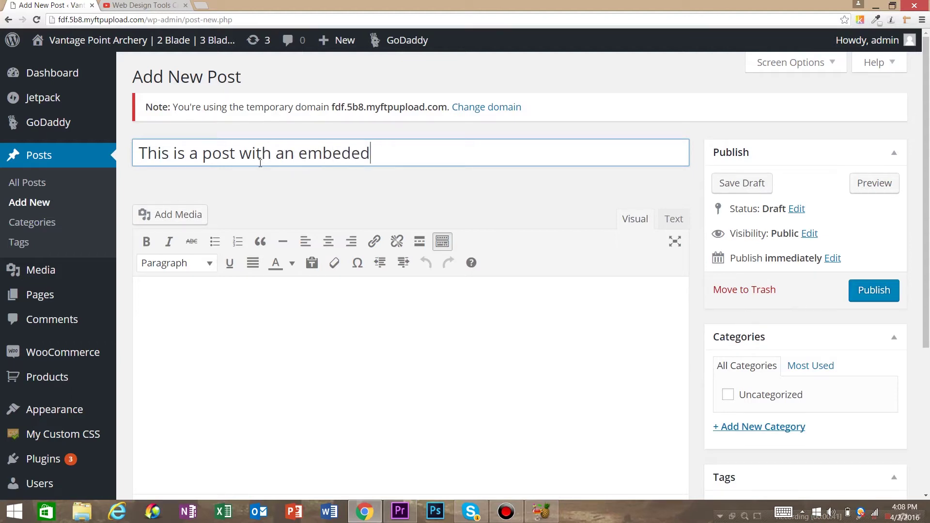
type(" Youtube Video")
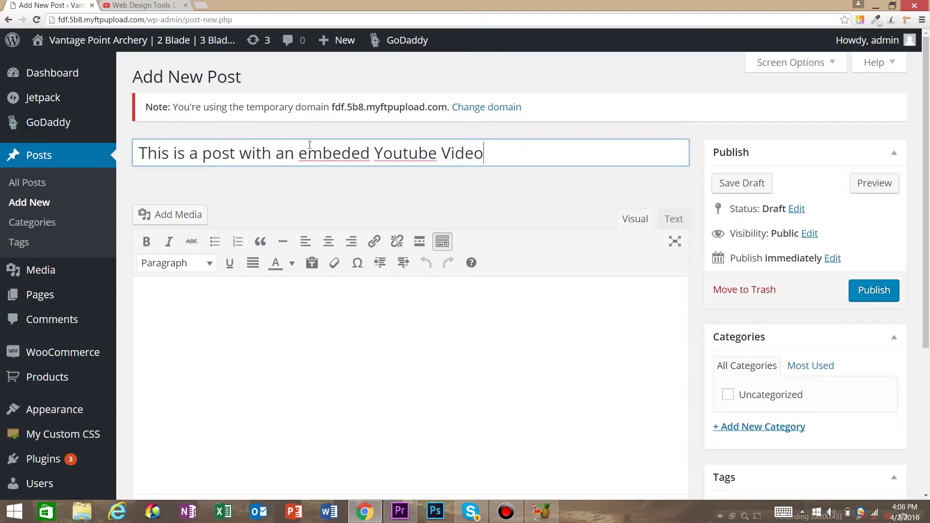
right_click(333, 151)
left_click(343, 157)
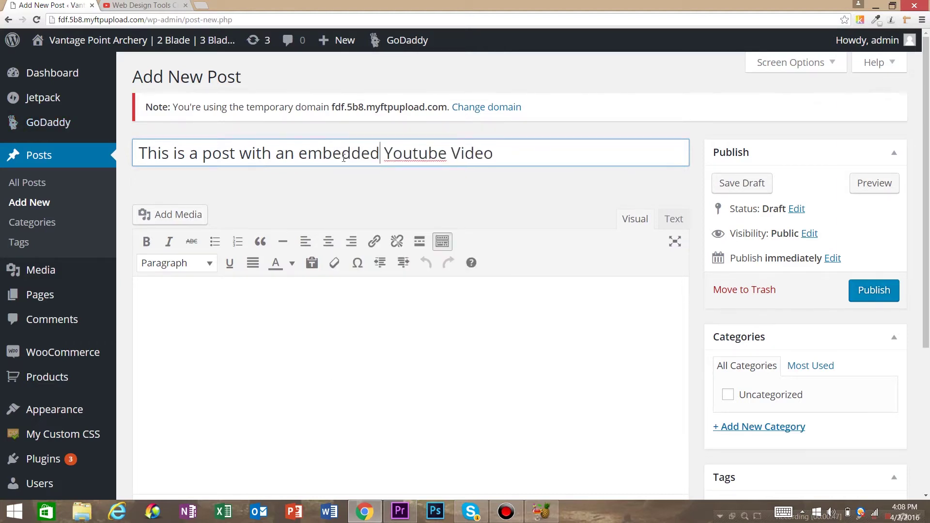
left_click(320, 354)
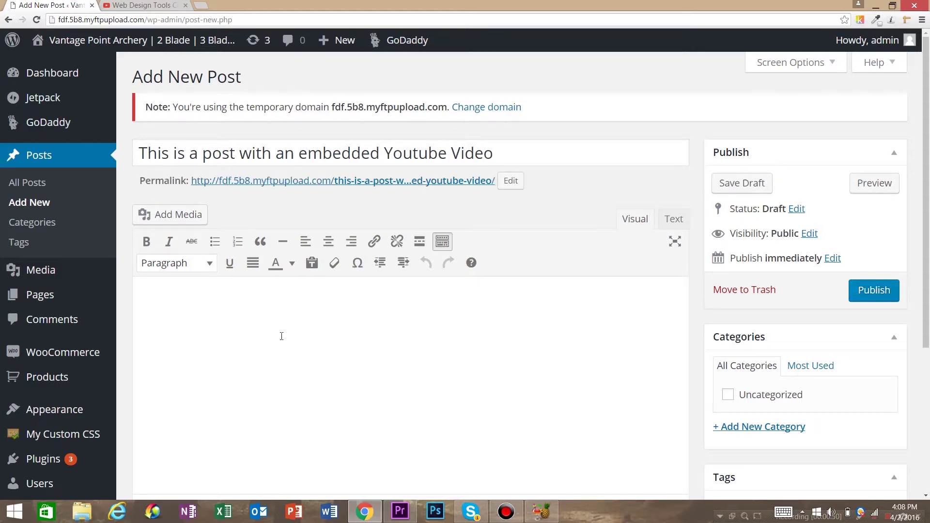
Step: Bring up the Share options for the ColorZilla video on YouTube
left_click(125, 4)
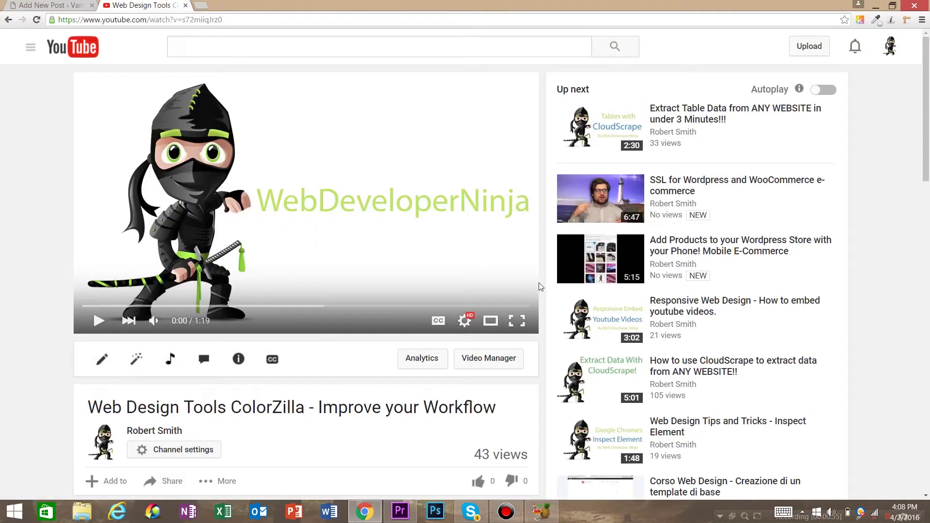
mouse_move(928, 131)
left_mouse_down()
mouse_move(928, 148)
mouse_move(929, 133)
left_mouse_up()
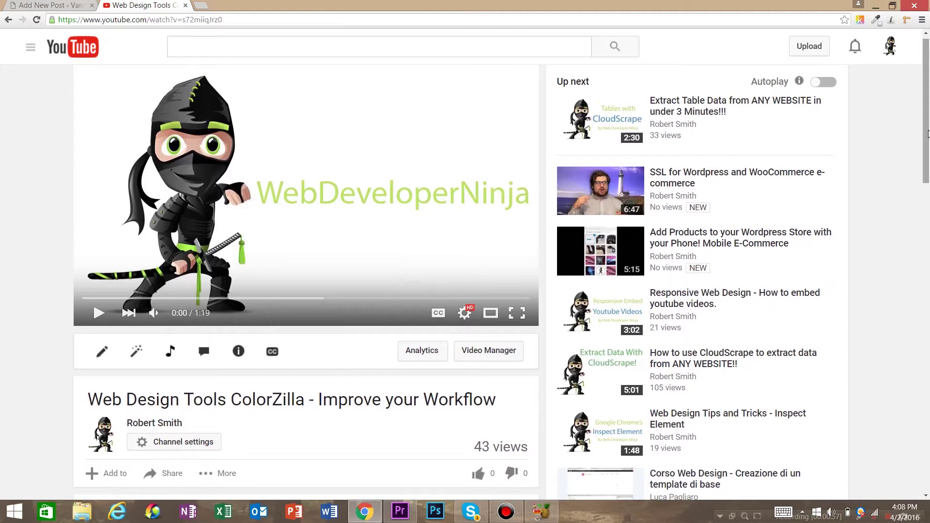
left_click_drag(928, 131, 912, 193)
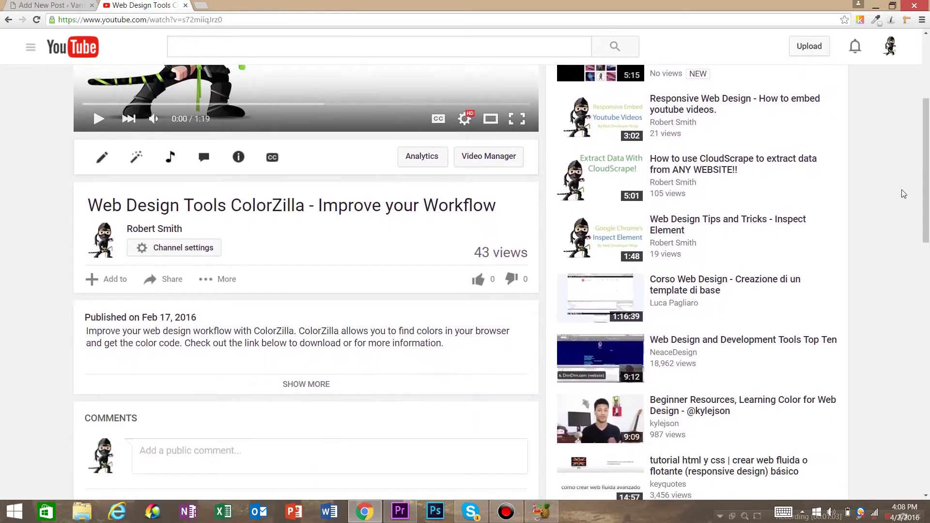
left_click(168, 285)
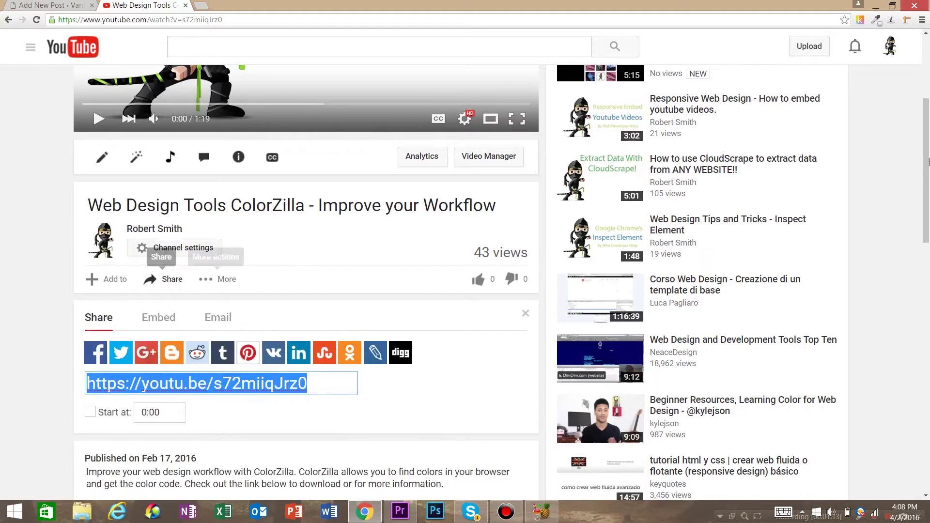
left_click_drag(929, 161, 926, 202)
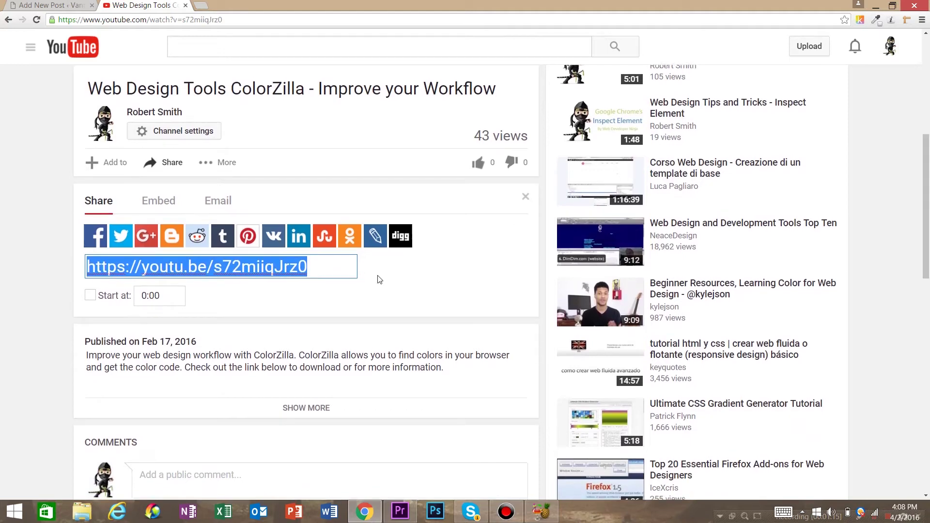
left_click(323, 284)
left_click(325, 274)
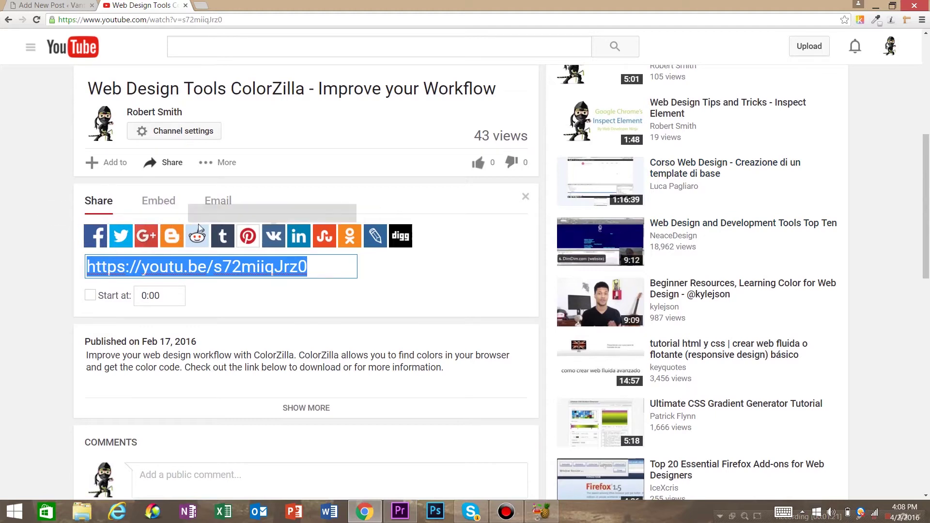
Step: Cut the video's iframe embed code from the Embed tab to the clipboard
left_click(157, 202)
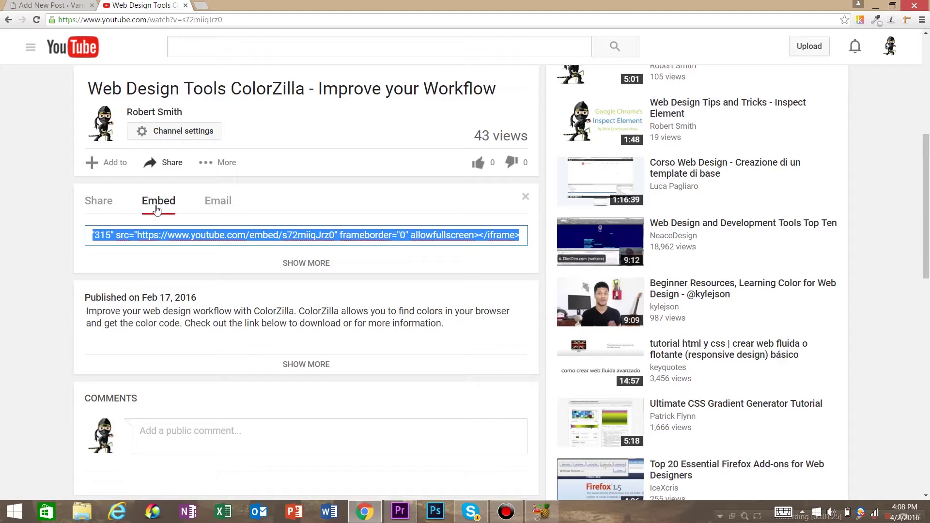
left_click_drag(182, 236, 64, 235)
left_click(99, 237)
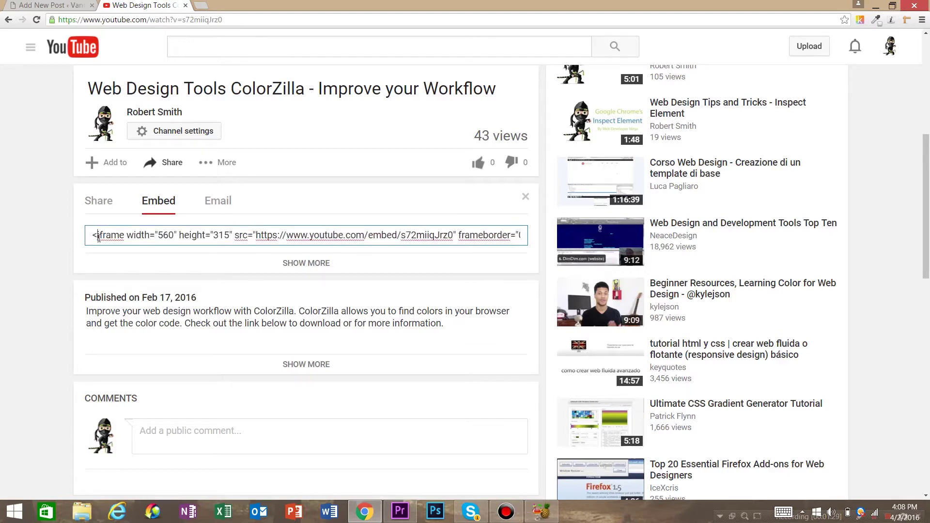
triple_click(98, 237)
right_click(99, 238)
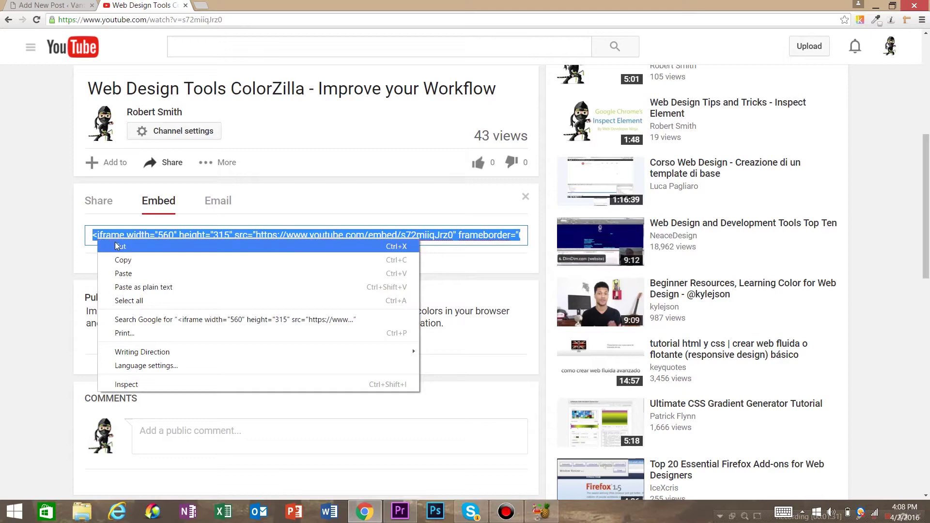
left_click(117, 246)
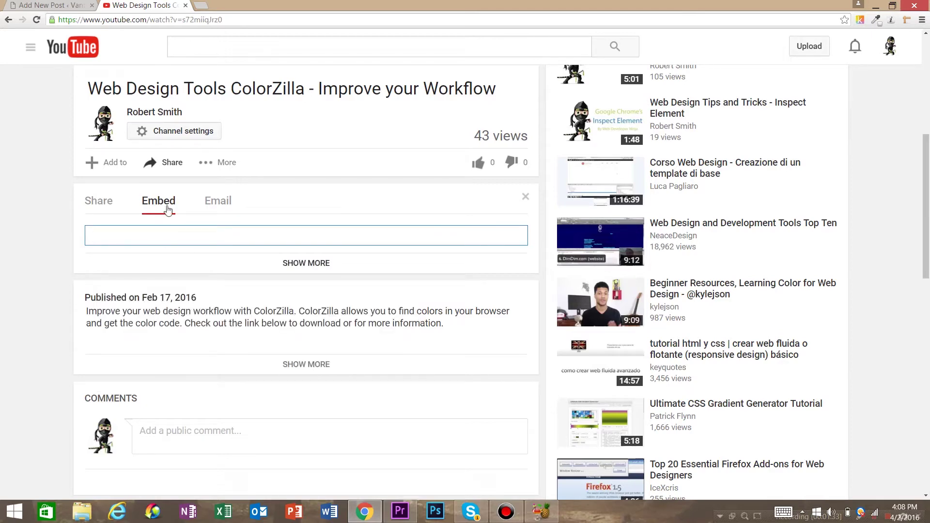
Step: Paste the YouTube iframe code into the post body's Text (HTML) view and publish the post
left_click(59, 4)
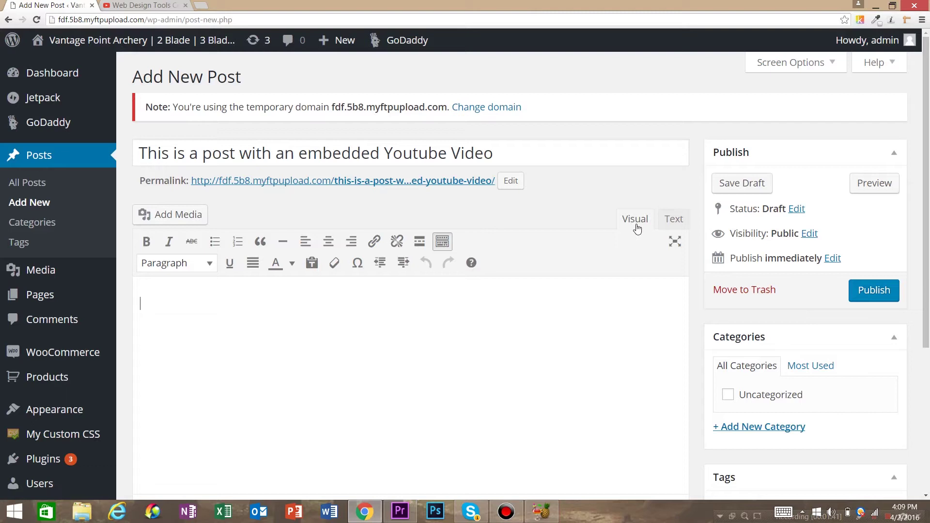
left_click(671, 219)
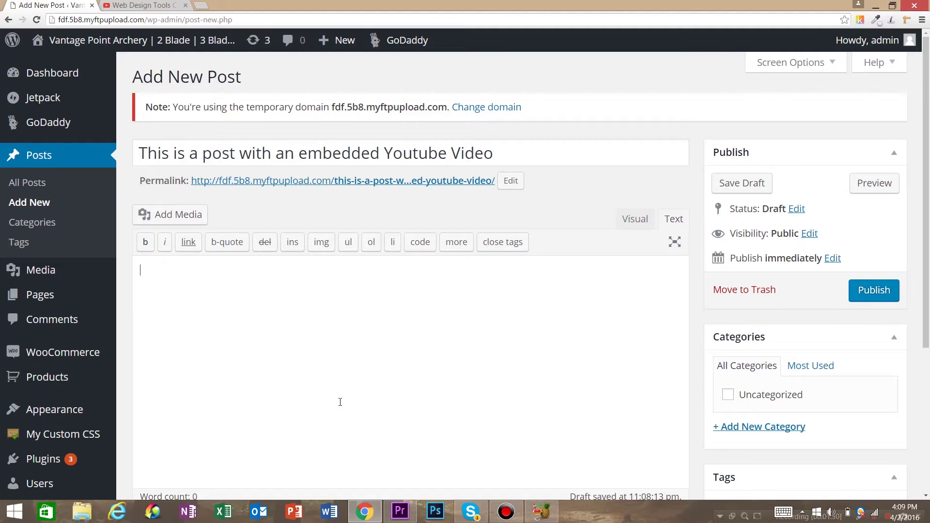
key("ctrl+v")
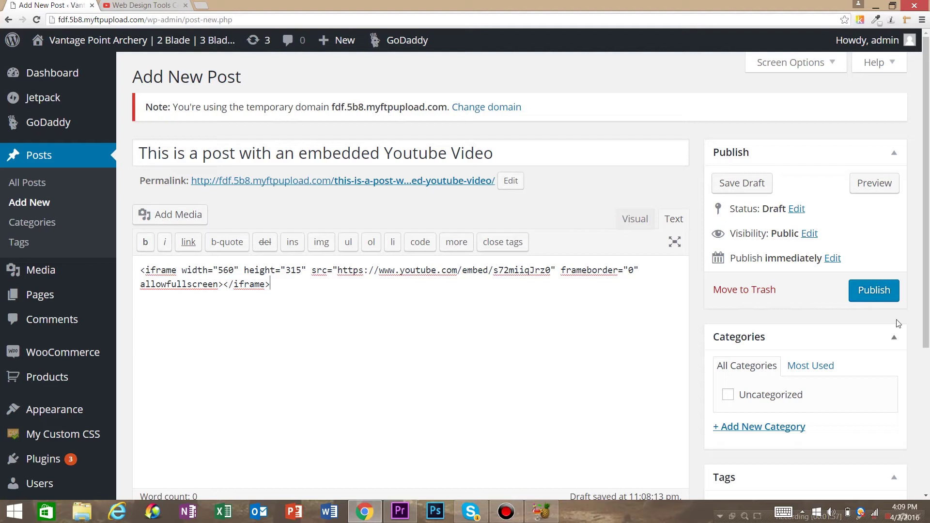
left_click(879, 300)
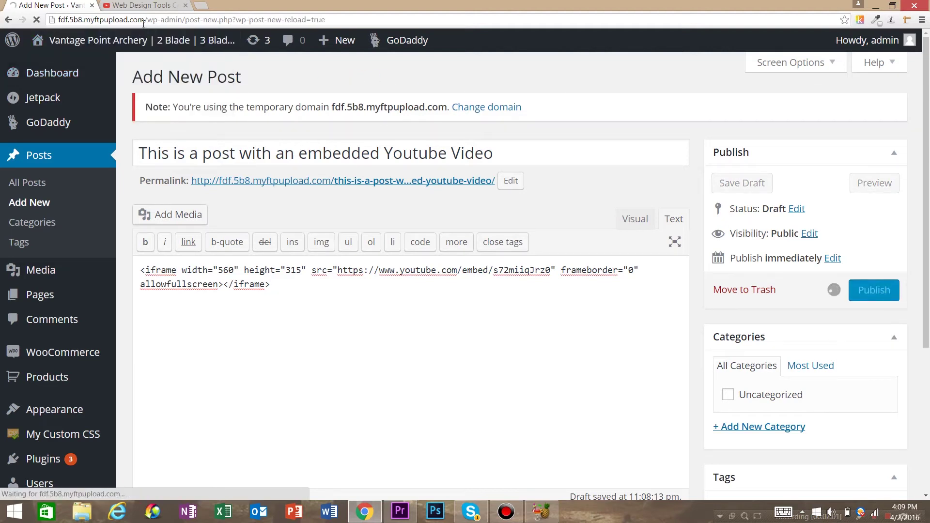
Step: Open the new post from the live site's Blog page, then play and pause its embedded video
left_click_drag(144, 23, 15, 3)
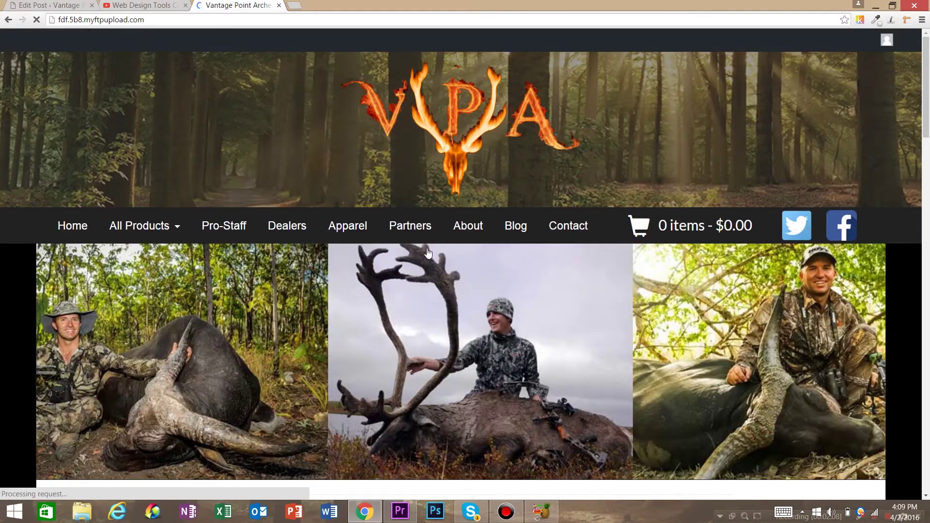
left_click(521, 231)
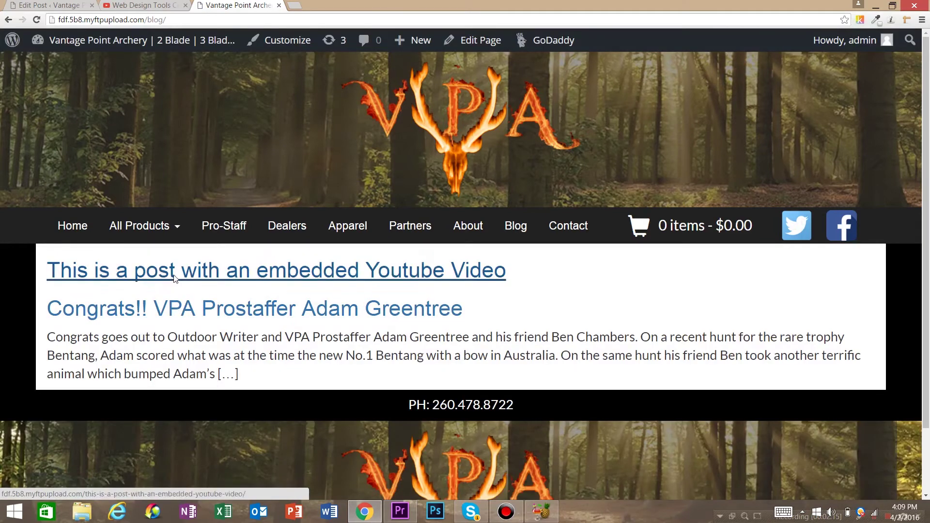
left_click(175, 273)
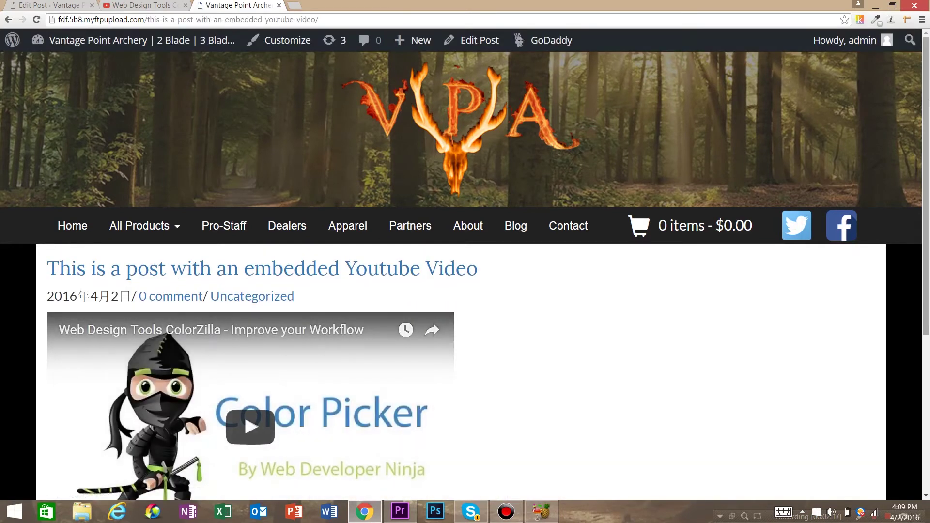
scroll(849, 253, "down", 3)
left_click(234, 283)
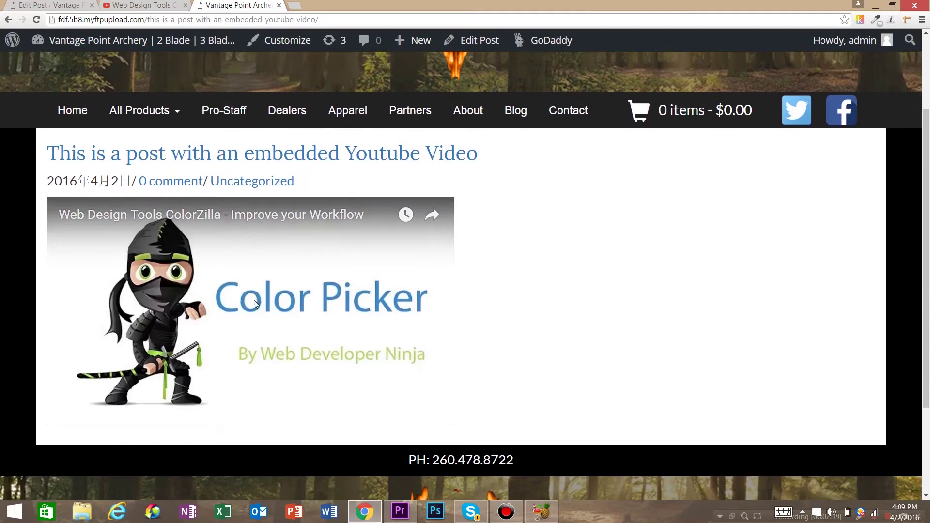
left_click(203, 304)
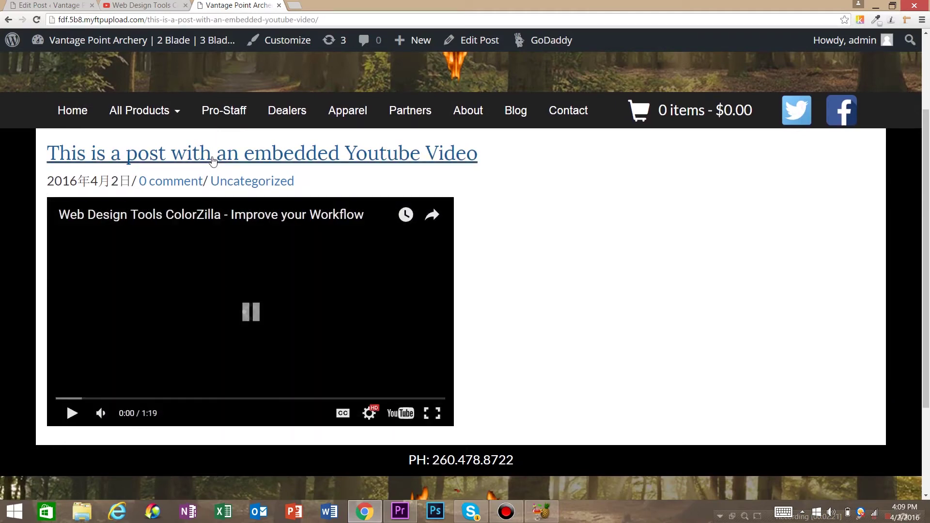
Step: Delete the embed code from the Text view and paste it into the Visual editor instead
left_click(118, 5)
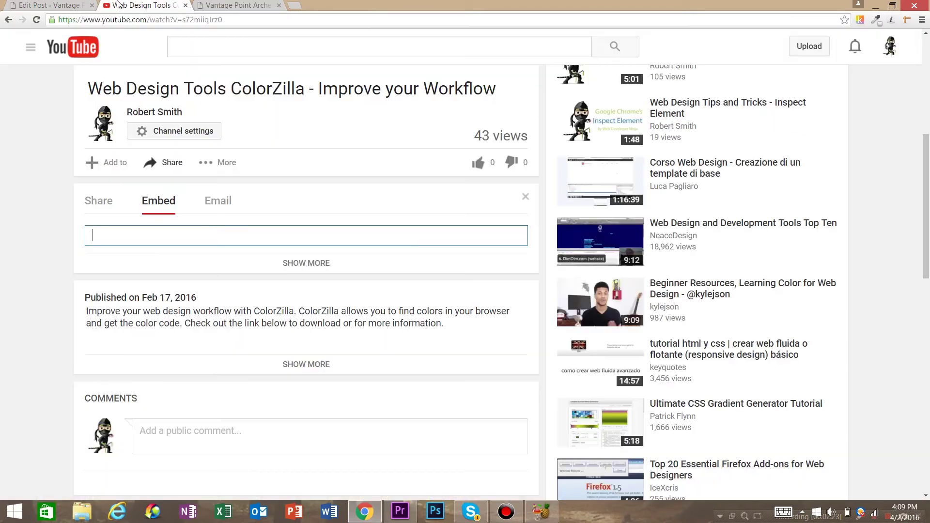
left_click(57, 5)
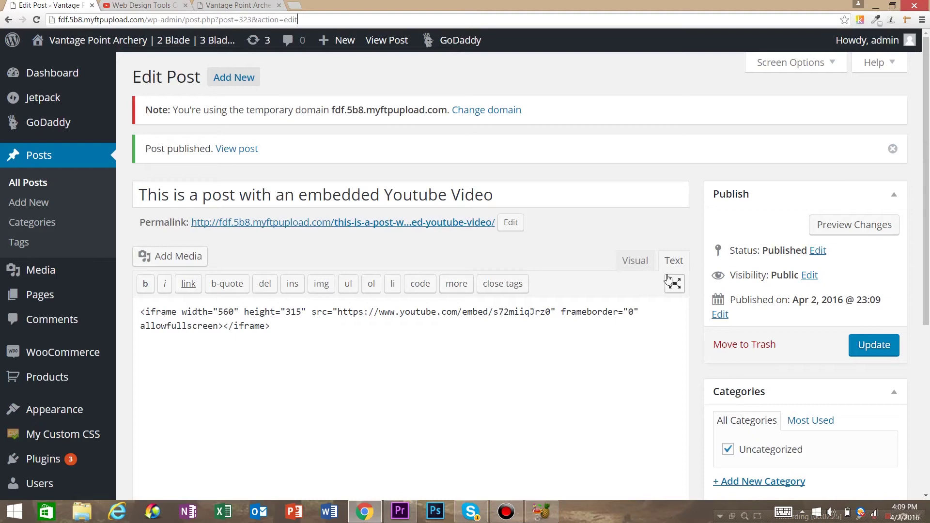
left_click(633, 260)
left_click(673, 257)
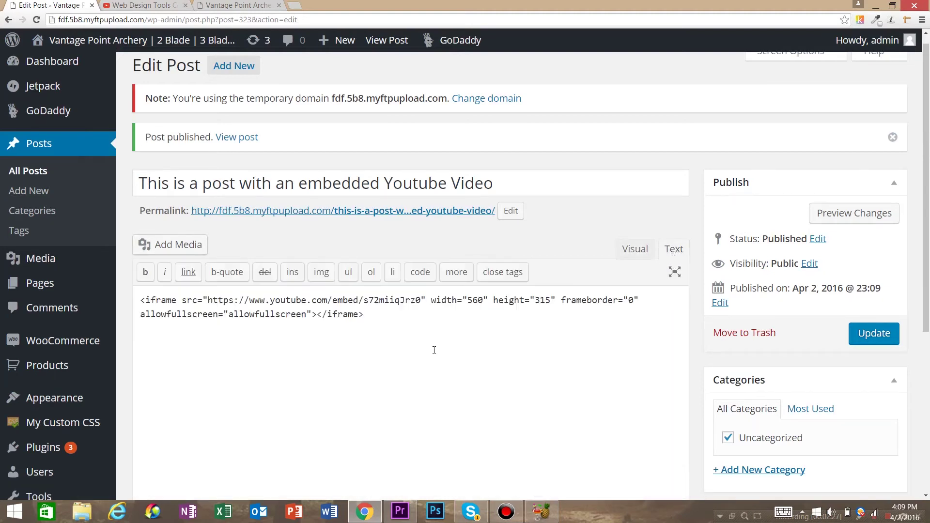
left_click_drag(436, 347, 62, 239)
key("BackSpace")
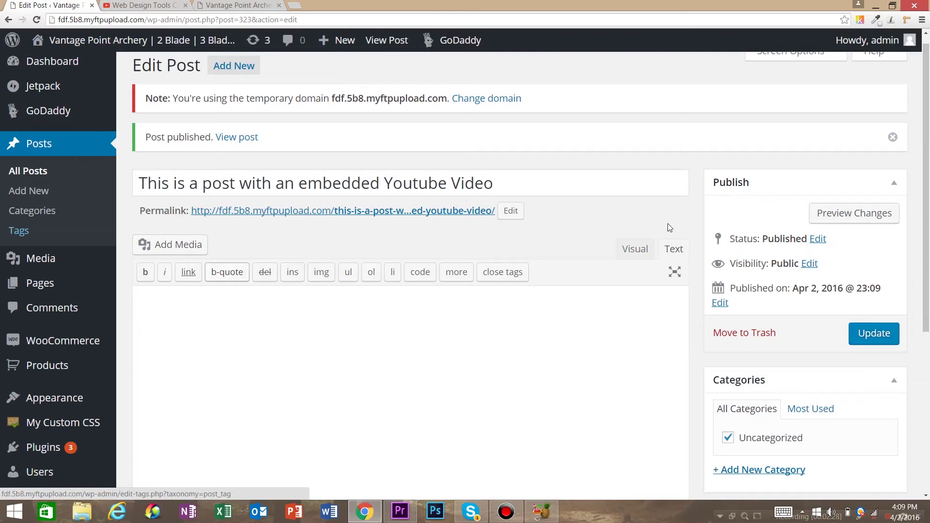
left_click(634, 249)
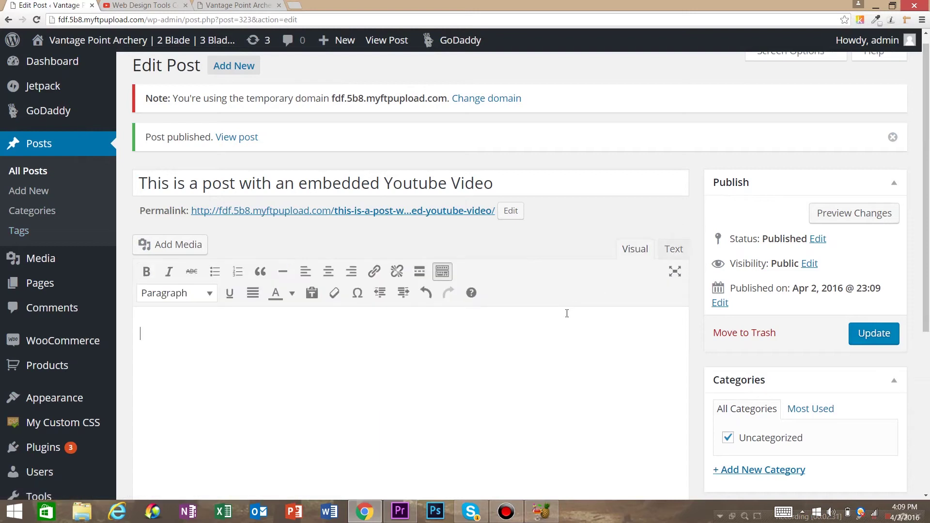
key("ctrl+v")
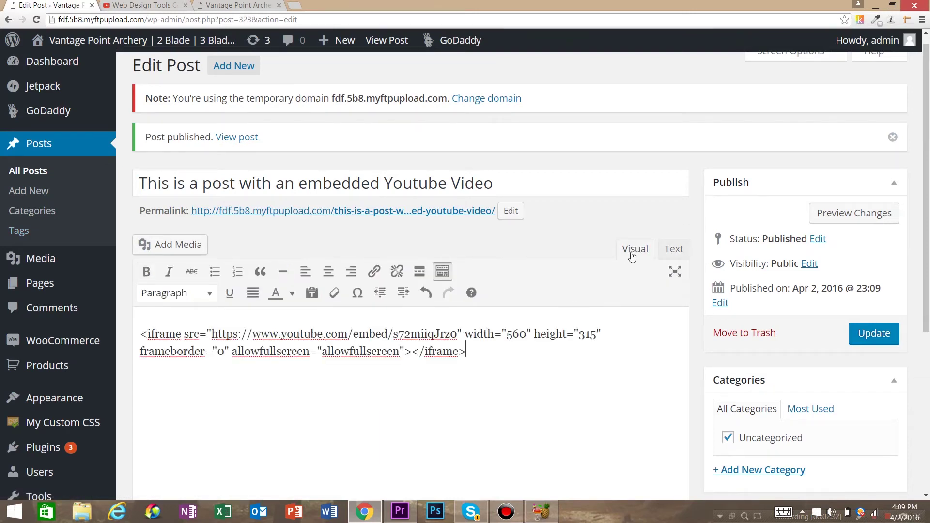
Step: Update the post and reload the live page, which now shows raw iframe code
left_click(874, 333)
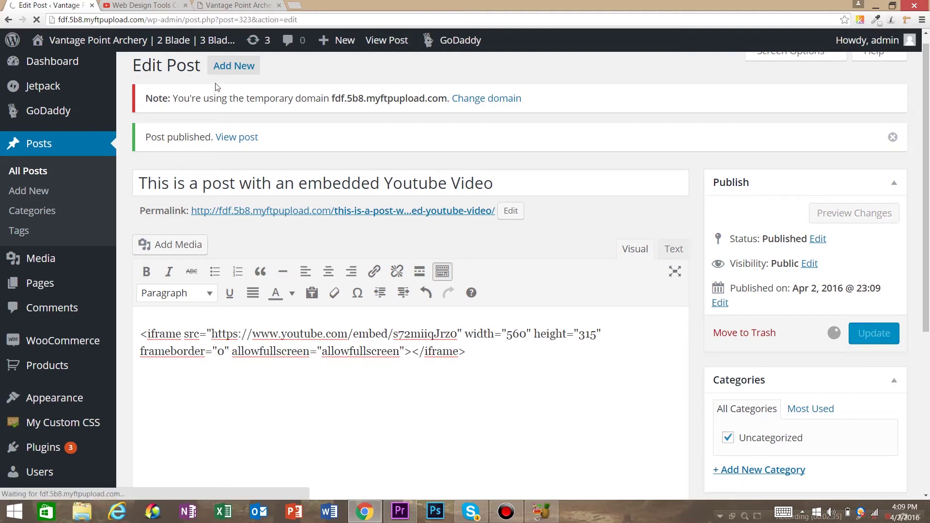
left_click(213, 5)
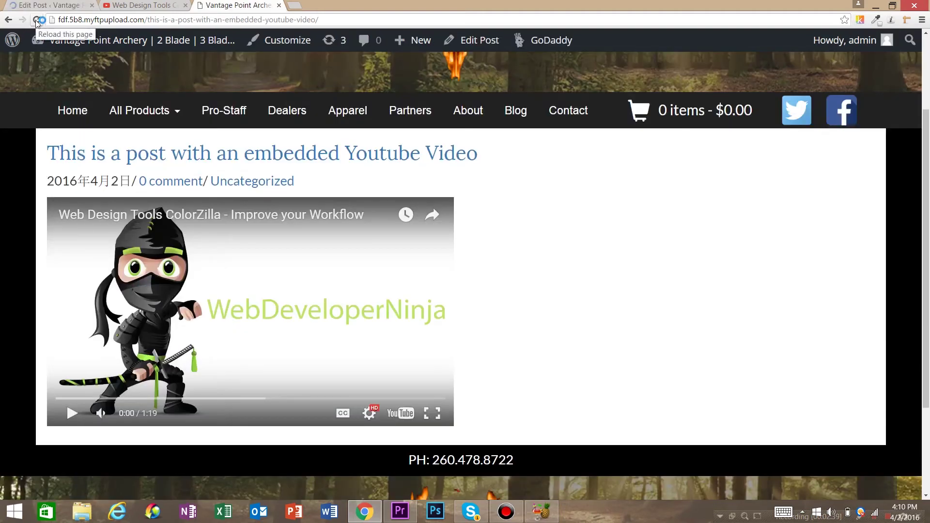
left_click(37, 21)
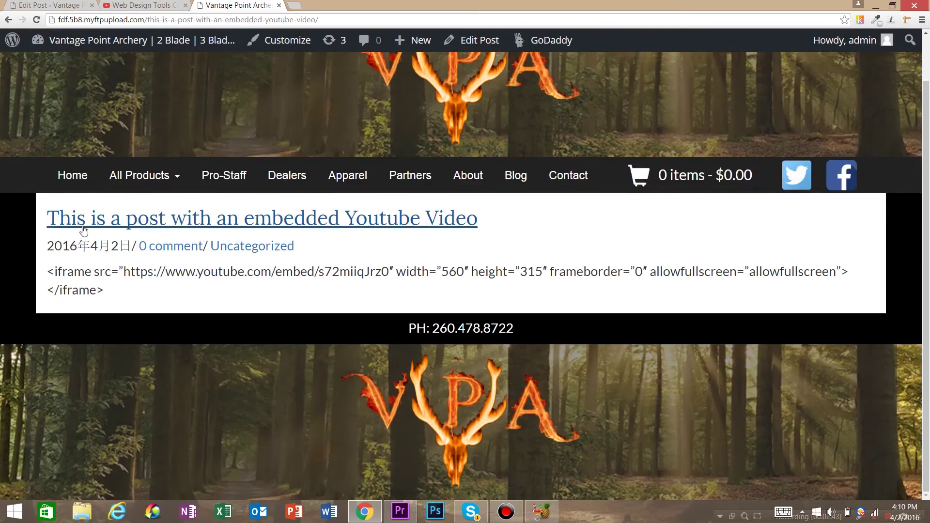
Step: Delete the plain-text iframe code from the post's Visual editor
left_click(39, 5)
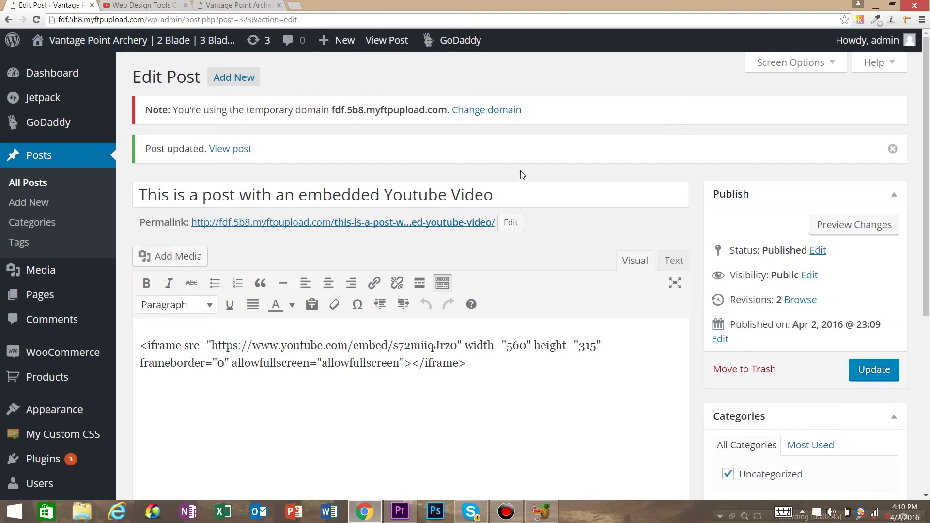
left_click(224, 4)
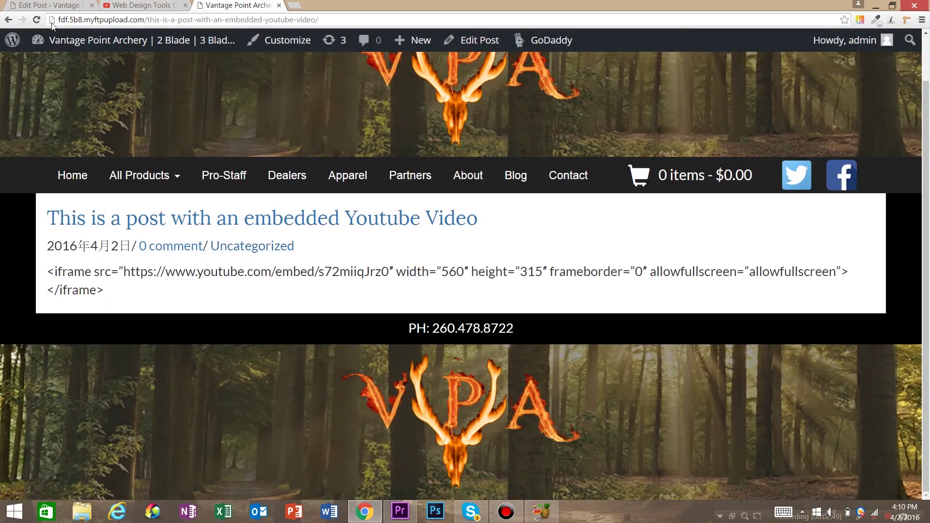
left_click(54, 6)
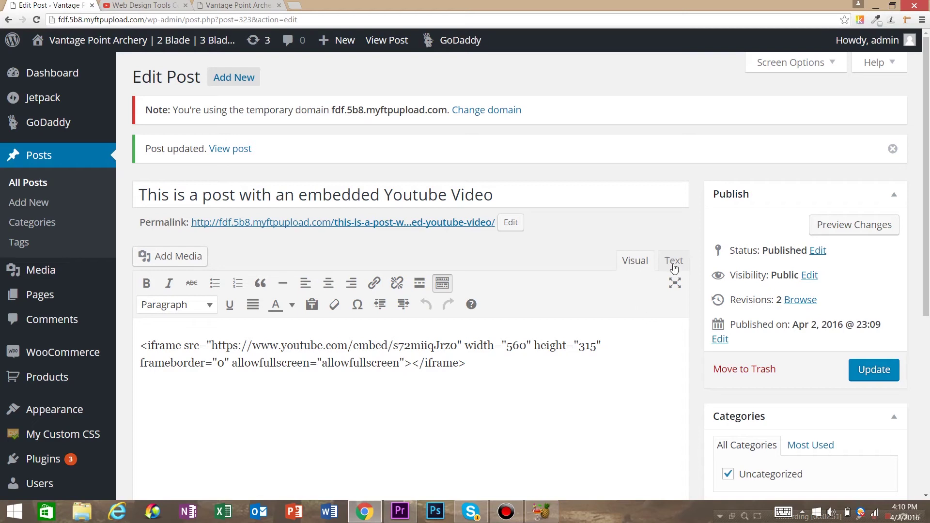
left_click(673, 263)
left_click(632, 262)
left_click_drag(525, 373, 2, 310)
key("ctrl+c")
key("Delete")
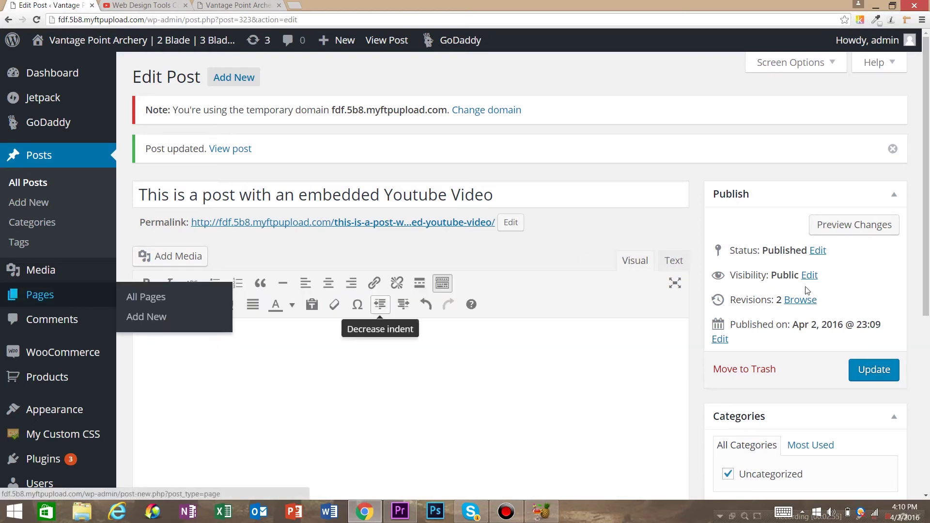
Step: Paste the embed code in the Text view and switch to Visual to see the video placeholder
left_click(673, 263)
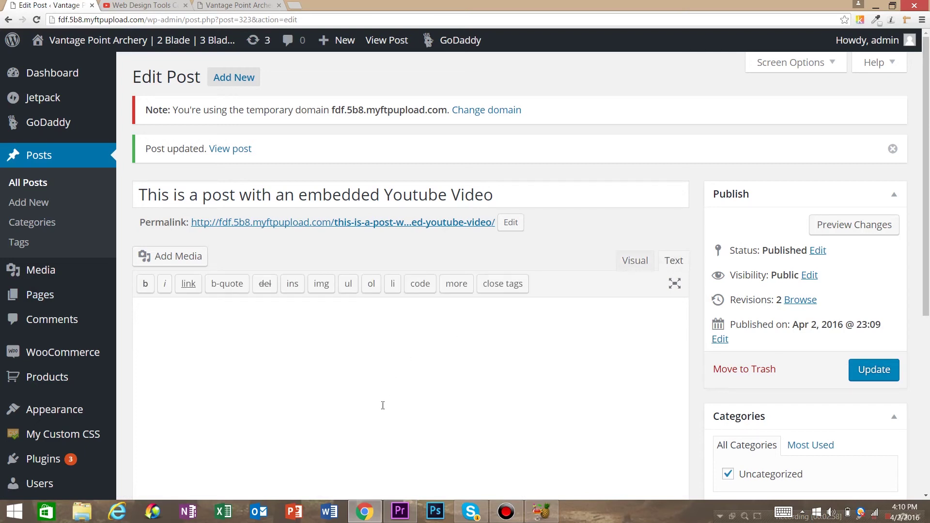
key("ctrl+v")
left_click(637, 263)
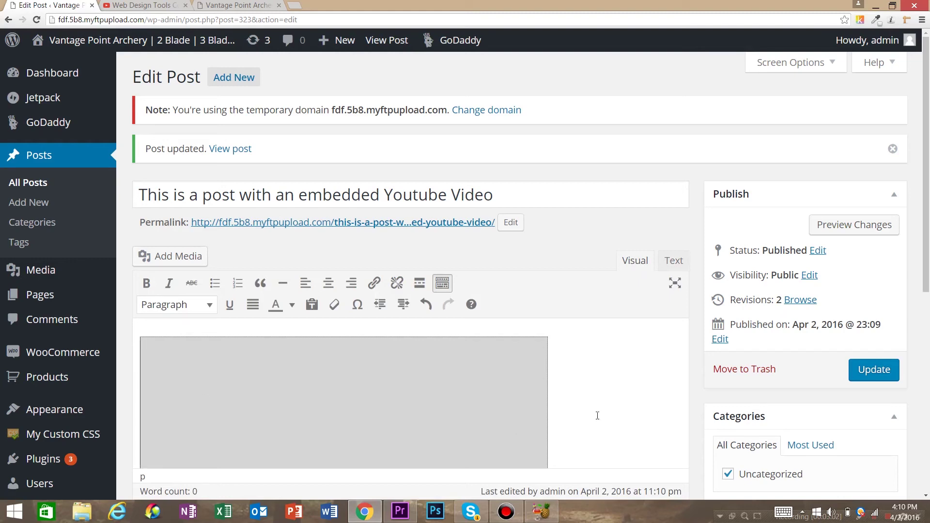
scroll(598, 416, "down", 4)
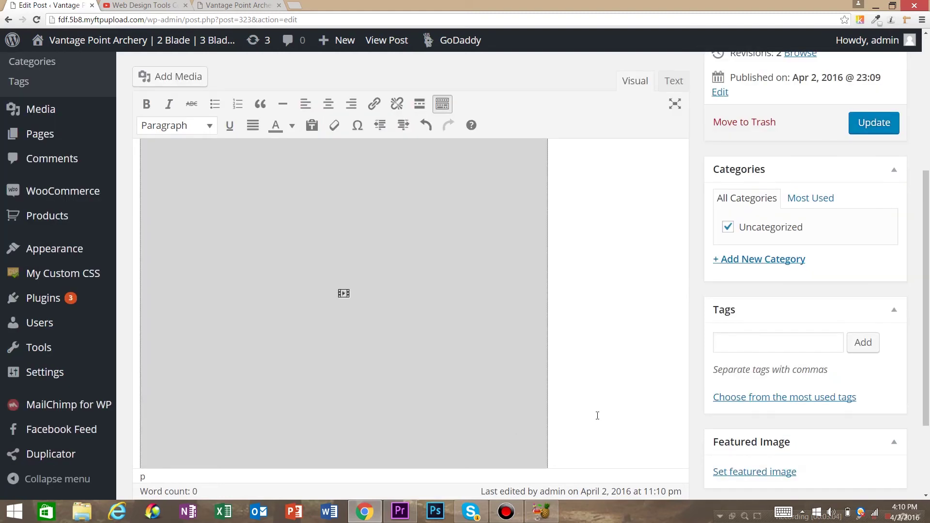
scroll(596, 415, "down", 1)
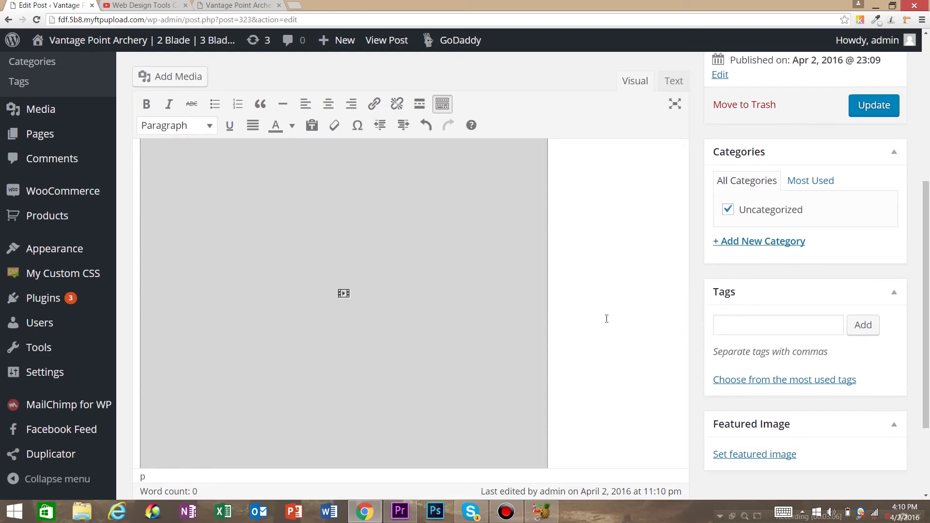
scroll(292, 164, "up", 3)
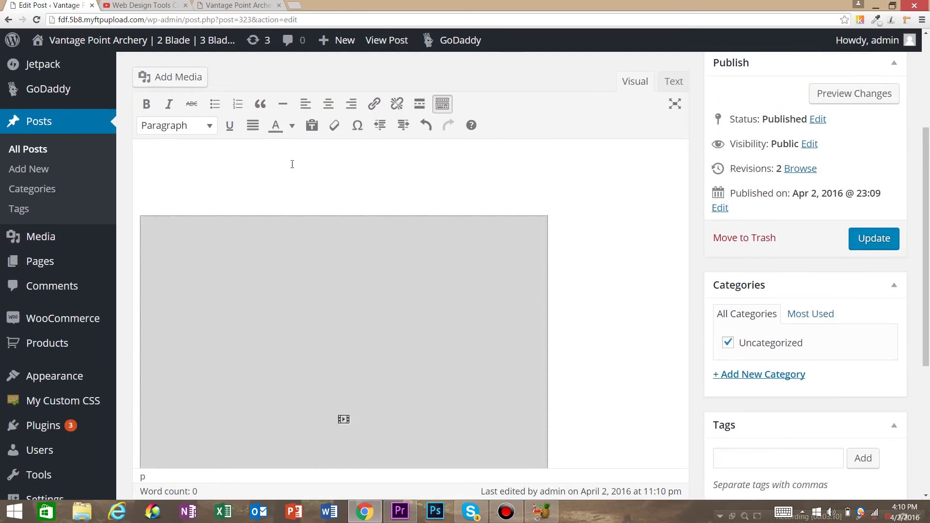
Step: Format the line above the video as Heading 3, type 'This is a super rad youtube video', and update
left_click(256, 185)
scroll(257, 186, "up", 1)
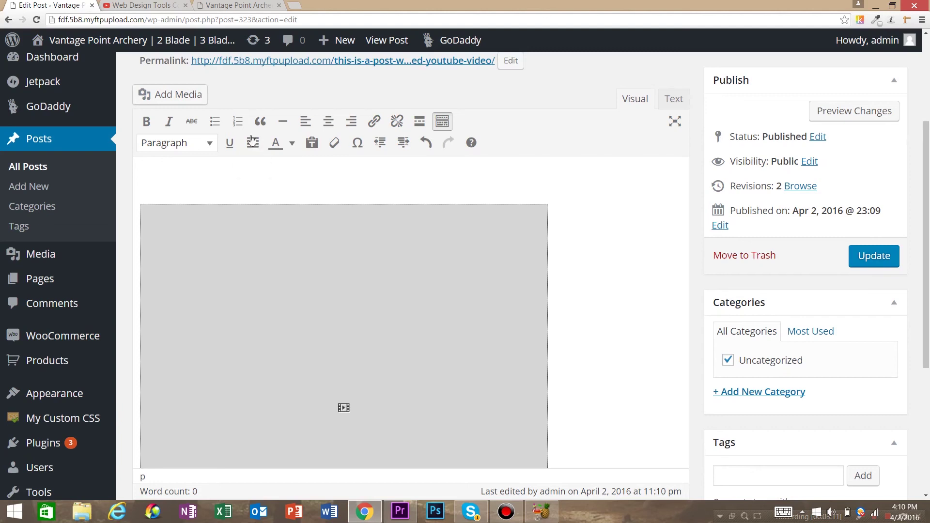
left_click(209, 143)
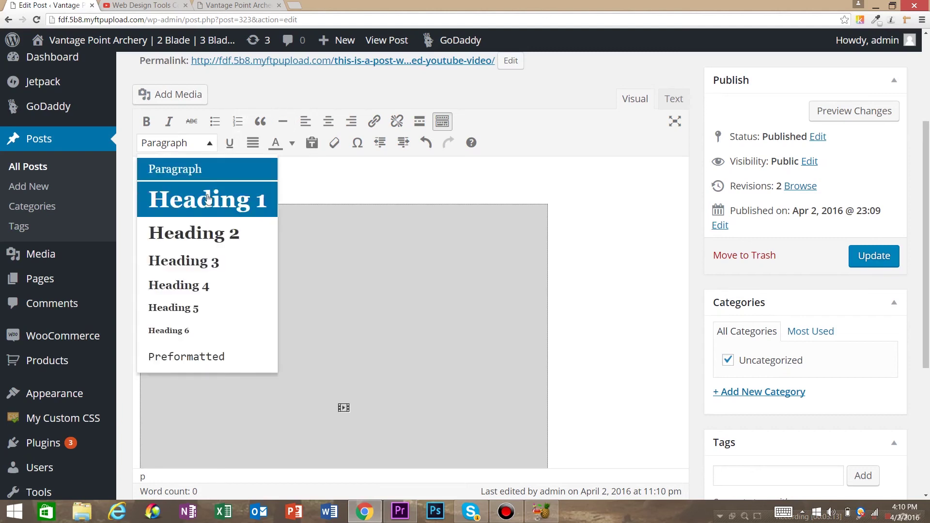
left_click(215, 260)
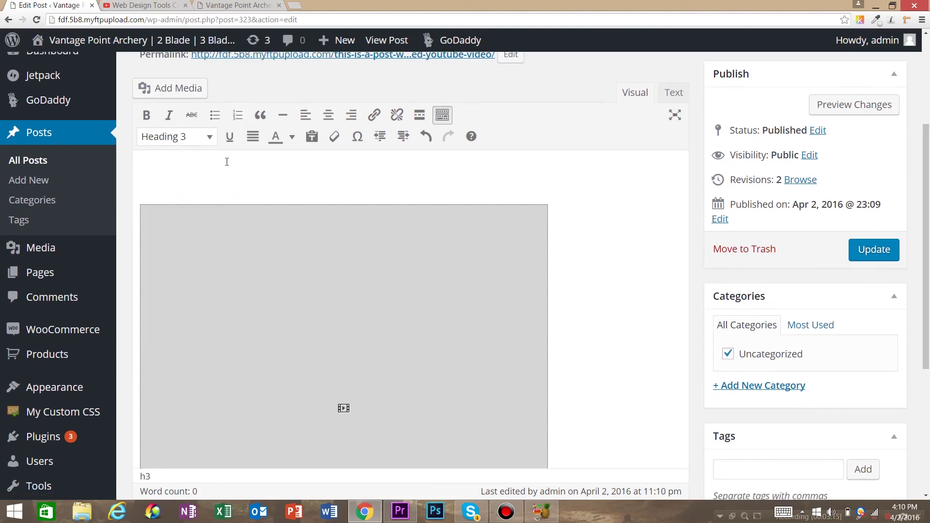
type("This is a super rad yo")
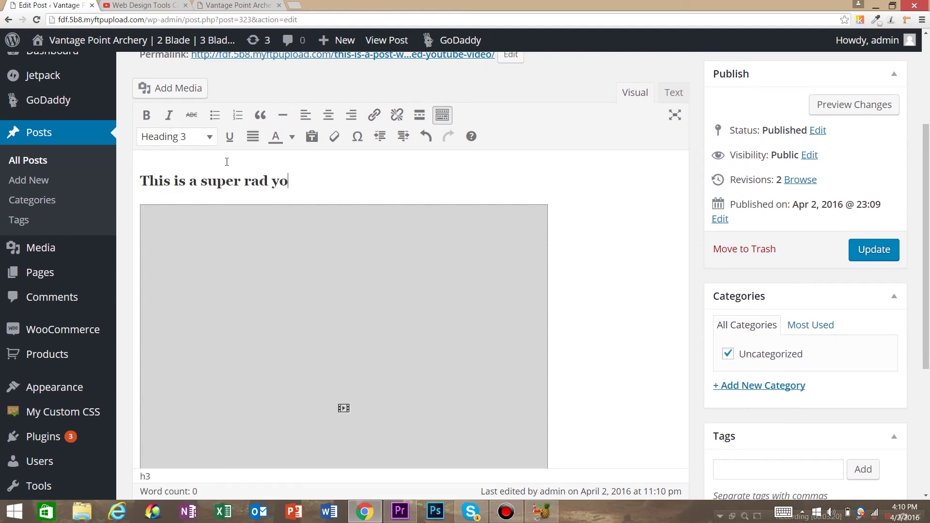
type("utube v")
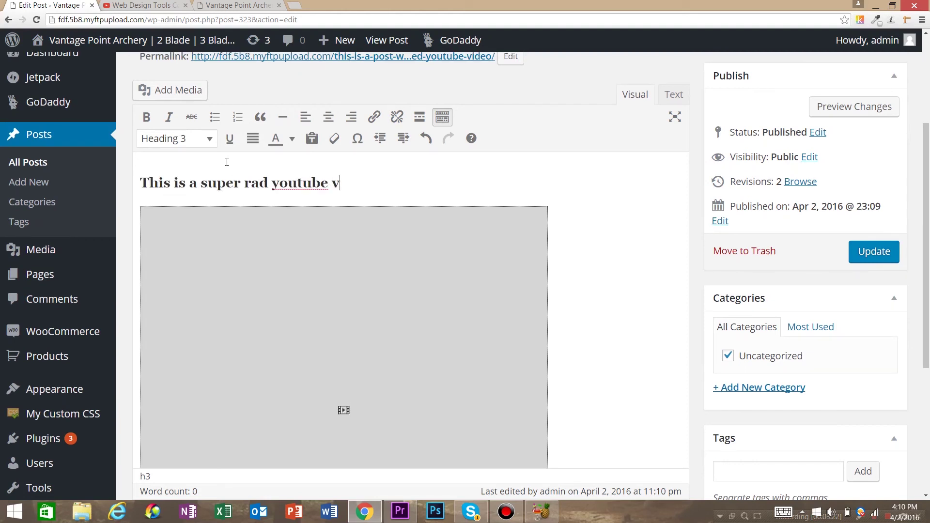
type("ideo")
left_click(878, 247)
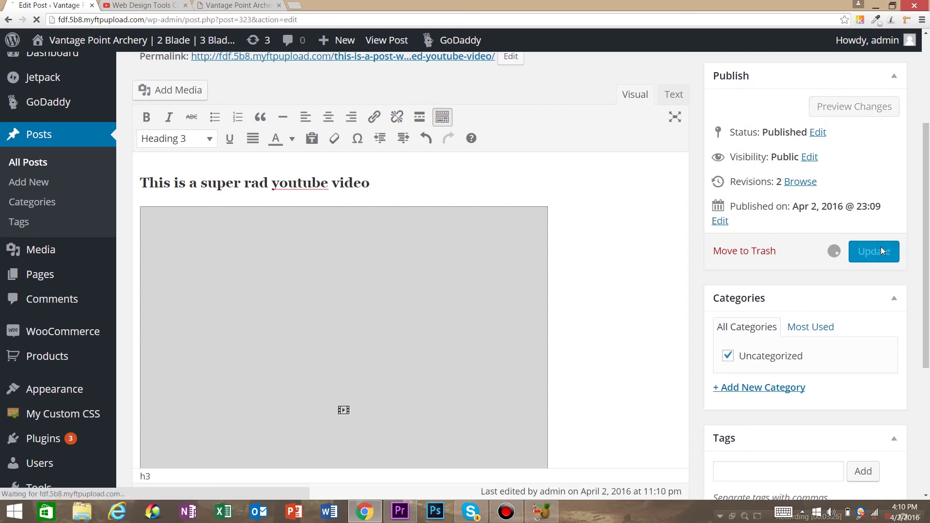
Step: Reload the live post to check the heading above the video, then return to the editor with Ctrl+1
left_click(233, 5)
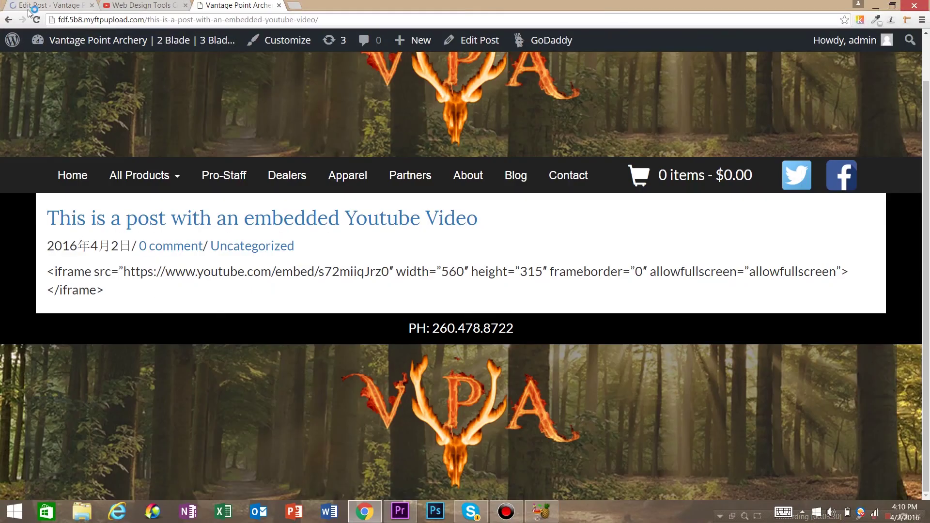
left_click(36, 20)
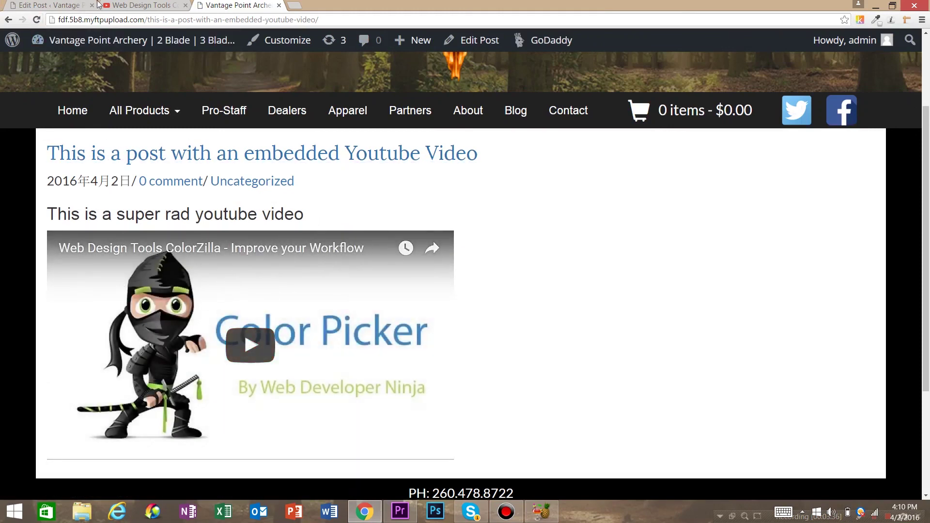
key("ctrl+1")
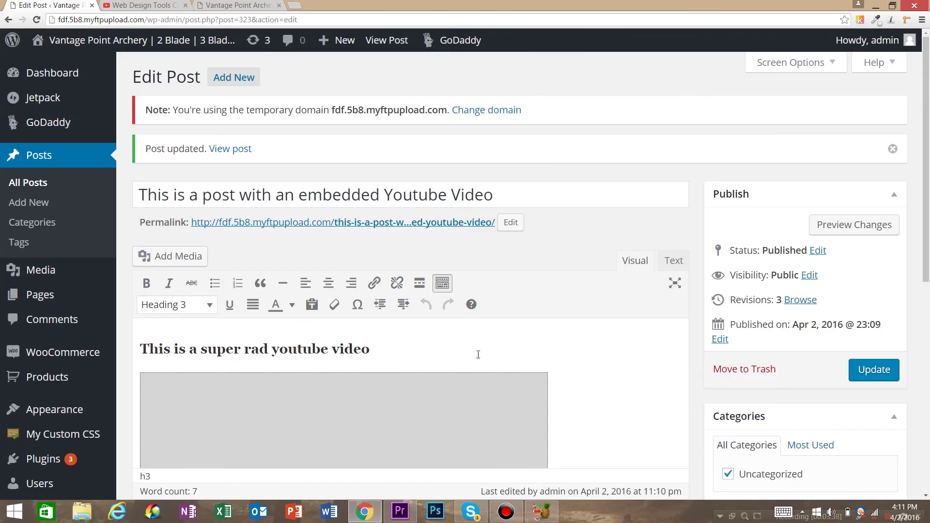